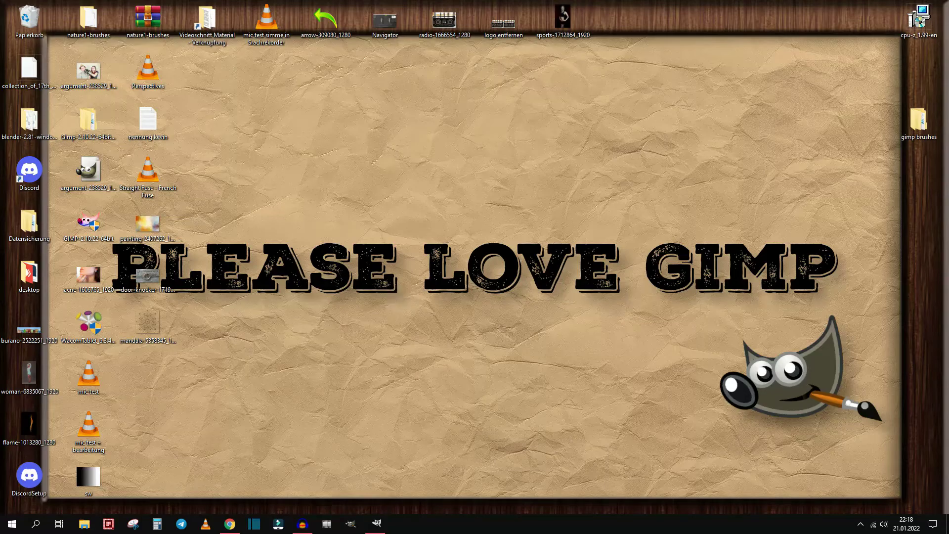
Step: Bring the GIMP window with the mandala back and select the Measure tool (Maßband)
{"action": "left_click", "coordinate": [376, 523]}
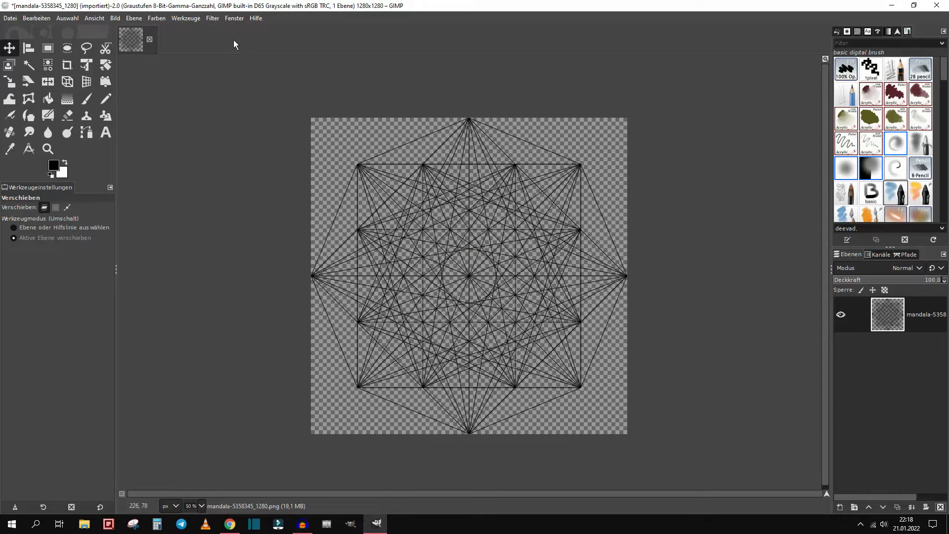
{"action": "left_click", "coordinate": [33, 148]}
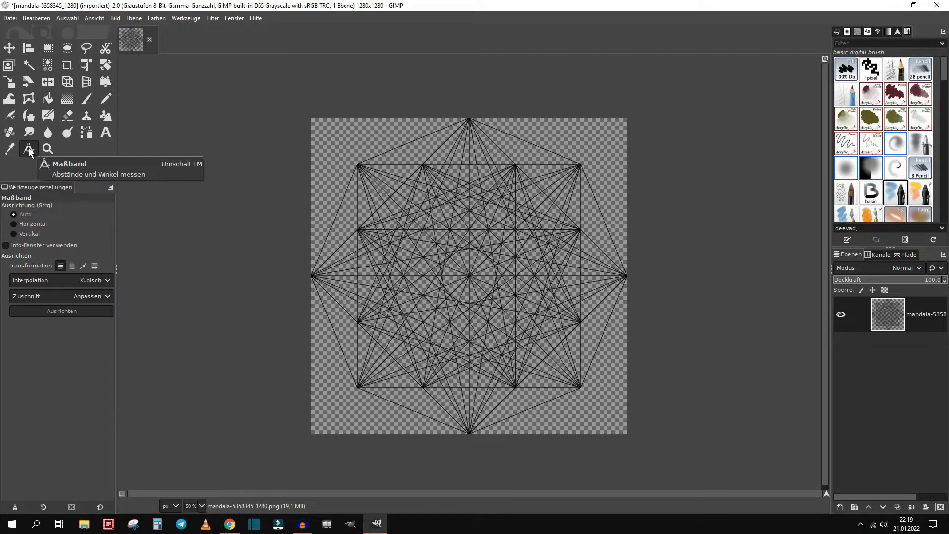
Step: Review the Measure tool's Interpolation and Zuschnitt options, leaving both unchanged
{"action": "left_click", "coordinate": [97, 281]}
{"action": "left_click", "coordinate": [97, 280]}
{"action": "left_click", "coordinate": [94, 300]}
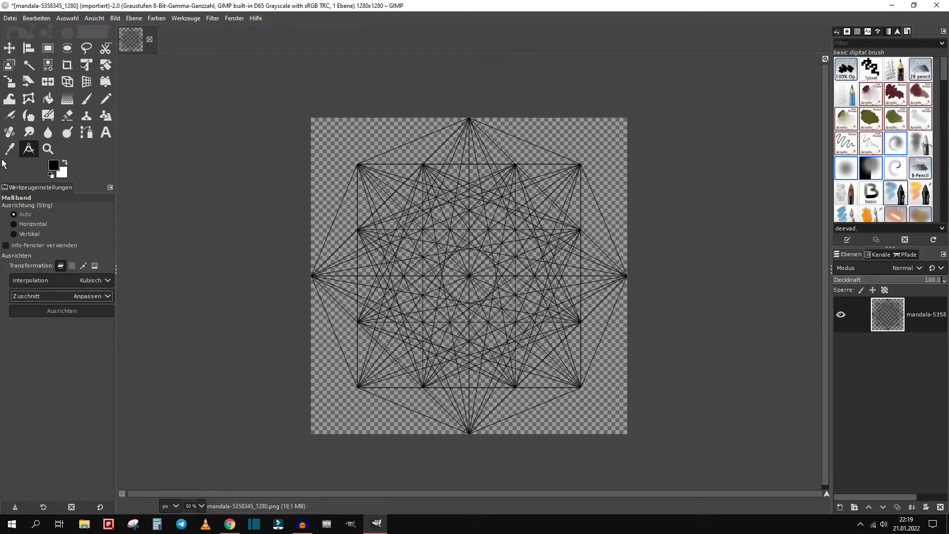
Step: Make test measurements from the square's top-left corner, including a 45° line, then clear them
{"action": "left_click", "coordinate": [356, 164]}
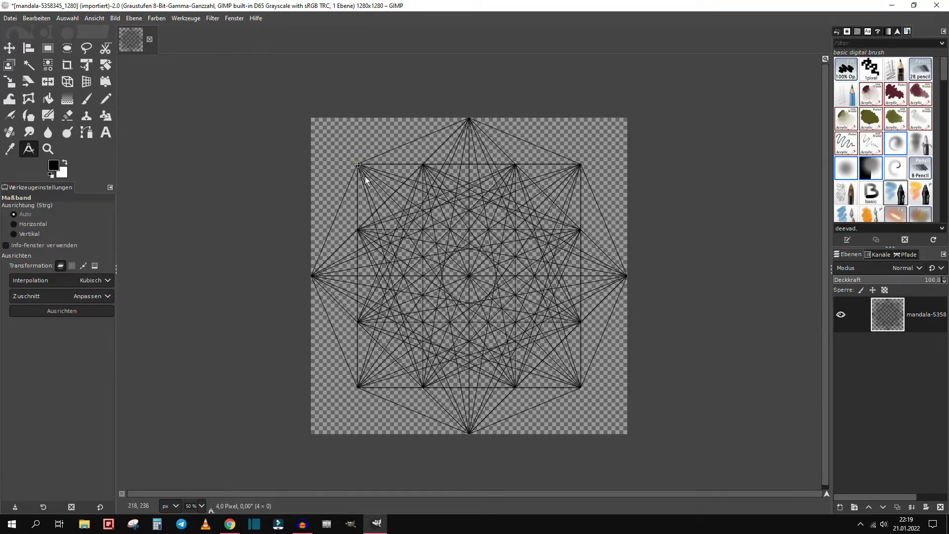
{"action": "left_click", "coordinate": [314, 278]}
{"action": "left_click", "coordinate": [358, 165]}
{"action": "left_click_drag", "start_coordinate": [359, 167], "coordinate": [439, 248]}
{"action": "left_click", "coordinate": [270, 488]}
Step: Enable 'Info-Fenster verwenden' and measure a diagonal and a line across the mandala pattern
{"action": "left_click", "coordinate": [25, 246]}
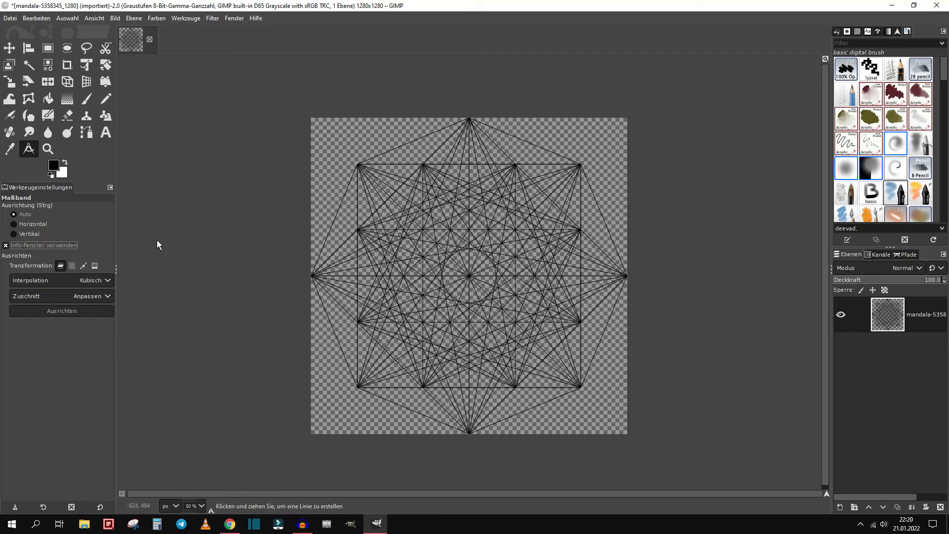
{"action": "left_click_drag", "start_coordinate": [360, 168], "coordinate": [514, 321]}
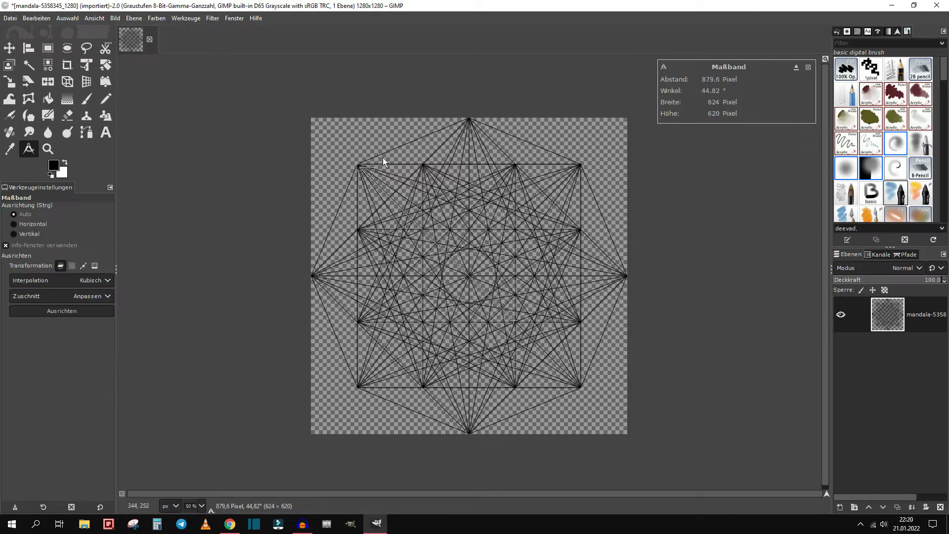
{"action": "mouse_move", "coordinate": [386, 152]}
{"action": "left_mouse_down"}
{"action": "mouse_move", "coordinate": [369, 256]}
{"action": "mouse_move", "coordinate": [430, 275]}
{"action": "left_mouse_up"}
Step: Measure four more lines across the mandala, ending at 433.1 pixels, 8.77°, 66×428
{"action": "mouse_move", "coordinate": [501, 230]}
{"action": "left_mouse_down"}
{"action": "mouse_move", "coordinate": [556, 285]}
{"action": "mouse_move", "coordinate": [560, 322]}
{"action": "mouse_move", "coordinate": [537, 327]}
{"action": "mouse_move", "coordinate": [549, 326]}
{"action": "left_mouse_up"}
{"action": "left_click_drag", "start_coordinate": [308, 125], "coordinate": [346, 236]}
{"action": "left_click_drag", "start_coordinate": [321, 314], "coordinate": [430, 260]}
{"action": "mouse_move", "coordinate": [362, 149]}
{"action": "left_mouse_down"}
{"action": "mouse_move", "coordinate": [422, 187]}
{"action": "mouse_move", "coordinate": [378, 255]}
{"action": "left_mouse_up"}
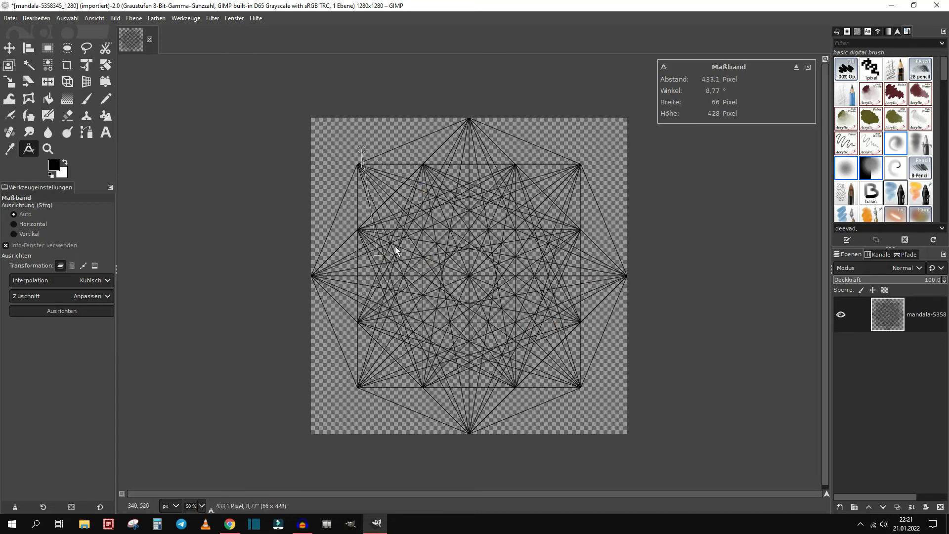